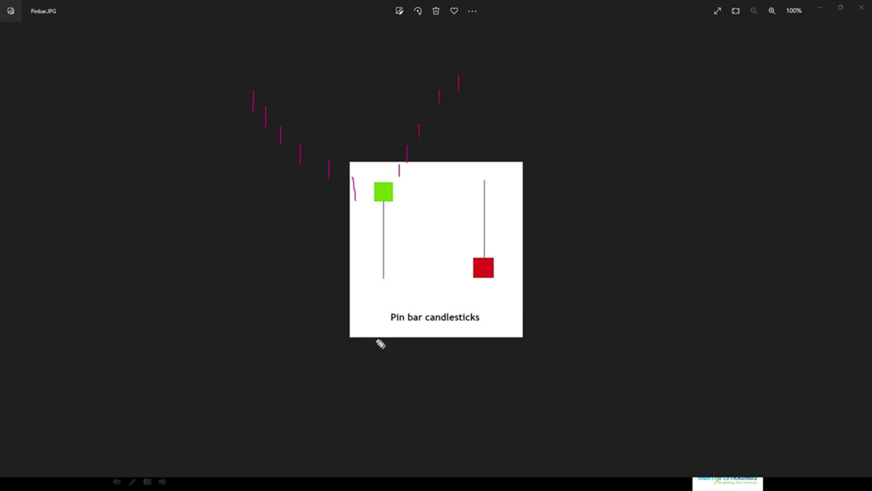
Sketch magenta dashes rising across the image, with a dash right of the red candle
{"action": "left_click_drag", "start_coordinate": [381, 338], "coordinate": [376, 358]}
{"action": "left_click_drag", "start_coordinate": [395, 321], "coordinate": [396, 334]}
{"action": "left_click_drag", "start_coordinate": [410, 300], "coordinate": [410, 315]}
{"action": "mouse_move", "coordinate": [429, 284]}
{"action": "left_mouse_down"}
{"action": "mouse_move", "coordinate": [430, 299]}
{"action": "mouse_move", "coordinate": [450, 287]}
{"action": "left_mouse_up"}
{"action": "mouse_move", "coordinate": [508, 278]}
{"action": "left_mouse_down"}
{"action": "mouse_move", "coordinate": [509, 292]}
{"action": "mouse_move", "coordinate": [560, 342]}
{"action": "left_mouse_up"}
Draw a second dashed path up to the green candle, add an X, then erase all ink
{"action": "left_click_drag", "start_coordinate": [295, 274], "coordinate": [293, 293]}
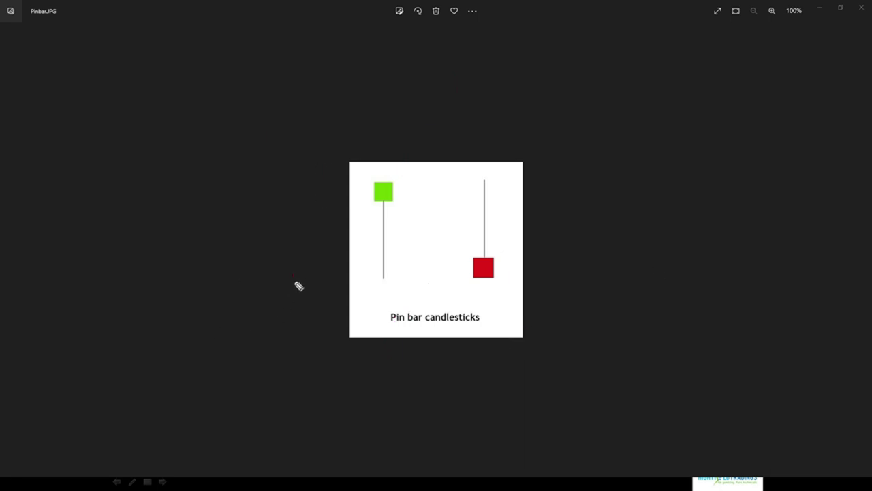
{"action": "left_click_drag", "start_coordinate": [319, 252], "coordinate": [319, 268]}
{"action": "left_click_drag", "start_coordinate": [339, 224], "coordinate": [339, 243]}
{"action": "left_click_drag", "start_coordinate": [360, 203], "coordinate": [360, 222]}
{"action": "left_click_drag", "start_coordinate": [410, 164], "coordinate": [410, 182]}
{"action": "left_click_drag", "start_coordinate": [428, 134], "coordinate": [428, 148]}
{"action": "left_click_drag", "start_coordinate": [446, 111], "coordinate": [446, 124]}
{"action": "mouse_move", "coordinate": [386, 122]}
{"action": "left_mouse_down"}
{"action": "mouse_move", "coordinate": [372, 146]}
{"action": "mouse_move", "coordinate": [385, 148]}
{"action": "left_mouse_up"}
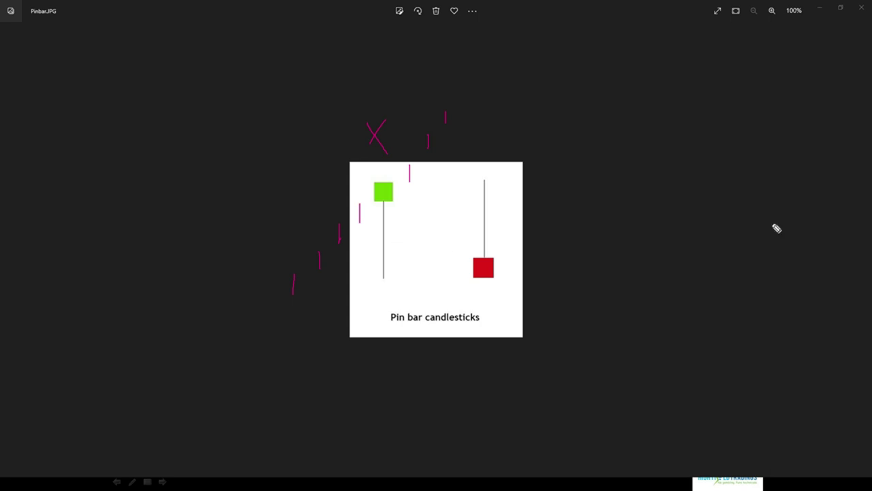
{"action": "key", "text": "e"}
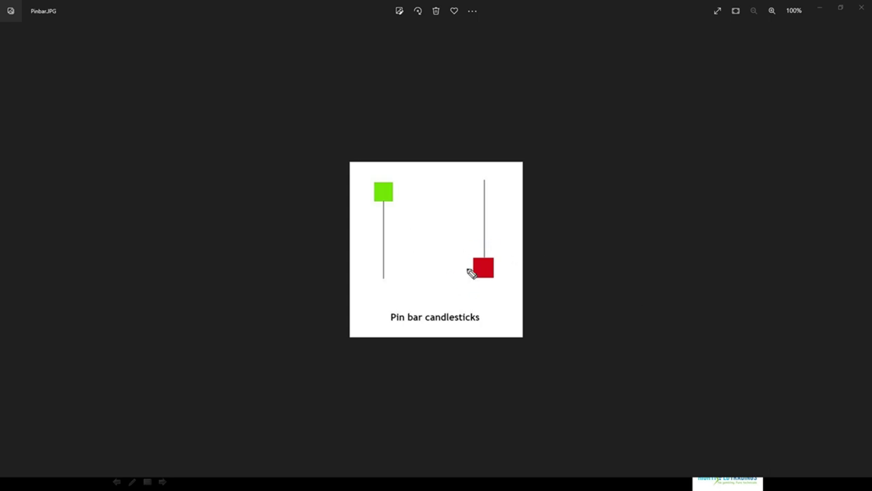
Sketch falling dashes past the red candle and an X by the caption, erase them, and close the photo
{"action": "left_click_drag", "start_coordinate": [424, 182], "coordinate": [466, 253]}
{"action": "left_click_drag", "start_coordinate": [512, 278], "coordinate": [579, 341]}
{"action": "mouse_move", "coordinate": [505, 308]}
{"action": "left_mouse_down"}
{"action": "mouse_move", "coordinate": [493, 331]}
{"action": "mouse_move", "coordinate": [508, 332]}
{"action": "left_mouse_up"}
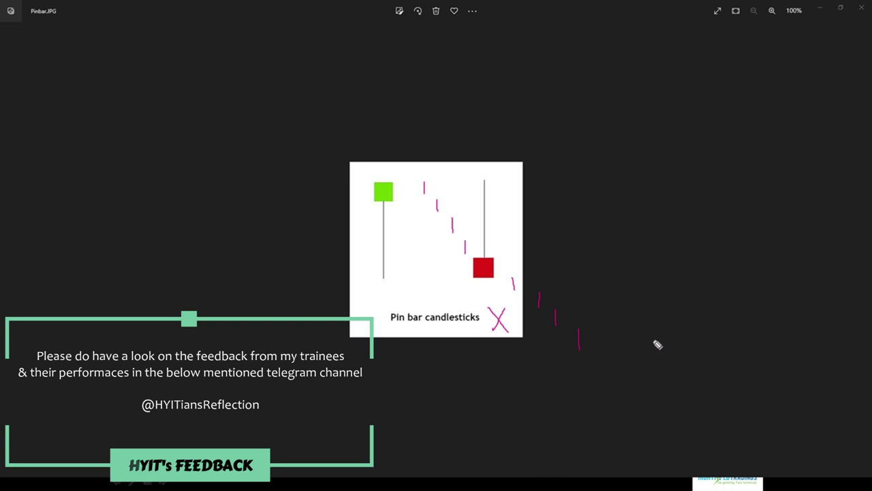
{"action": "key", "text": "Escape"}
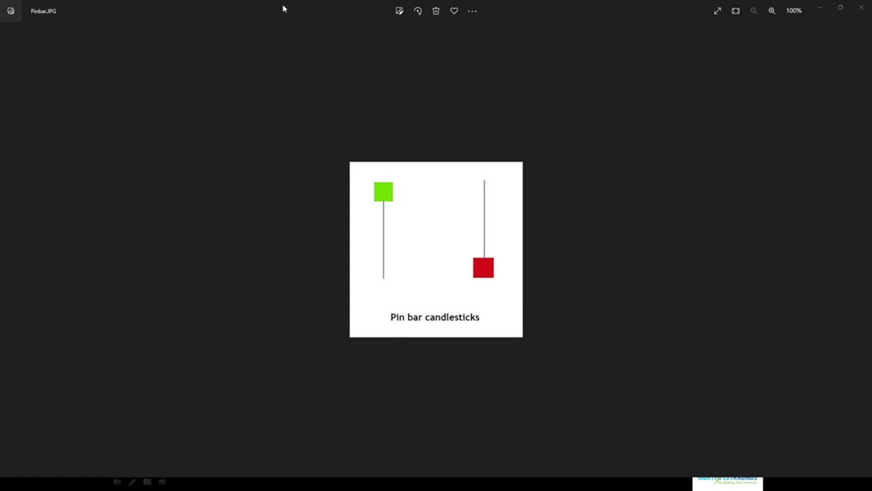
{"action": "key", "text": "alt+F4"}
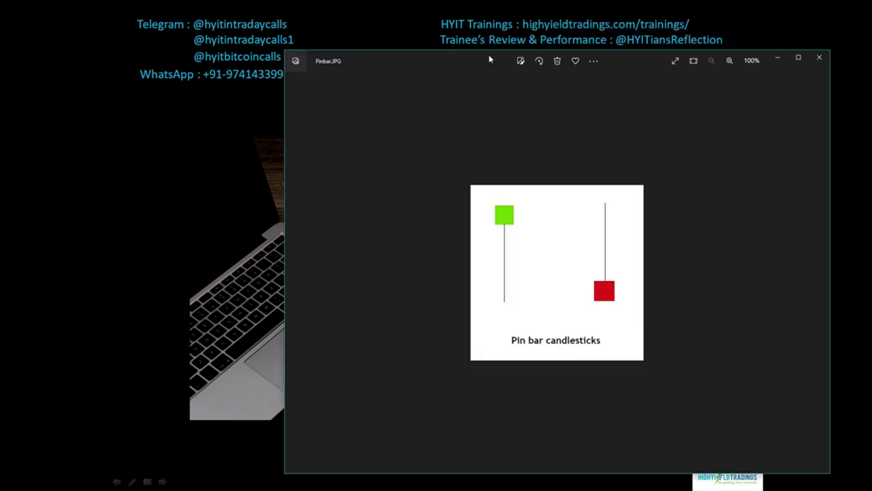
Reposition the reopened Pinbar.JPG window and maximize it to fill the screen
{"action": "left_click_drag", "start_coordinate": [488, 54], "coordinate": [359, 60]}
{"action": "left_click", "coordinate": [668, 64]}
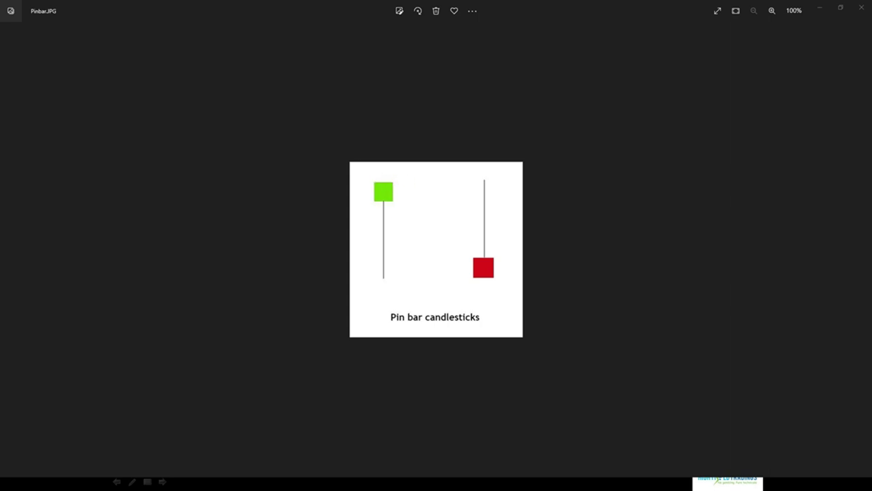
Outline the green and red pin bar candle bodies in black ink
{"action": "mouse_move", "coordinate": [369, 174]}
{"action": "left_mouse_down"}
{"action": "mouse_move", "coordinate": [405, 178]}
{"action": "mouse_move", "coordinate": [405, 208]}
{"action": "mouse_move", "coordinate": [372, 204]}
{"action": "mouse_move", "coordinate": [368, 175]}
{"action": "left_mouse_up"}
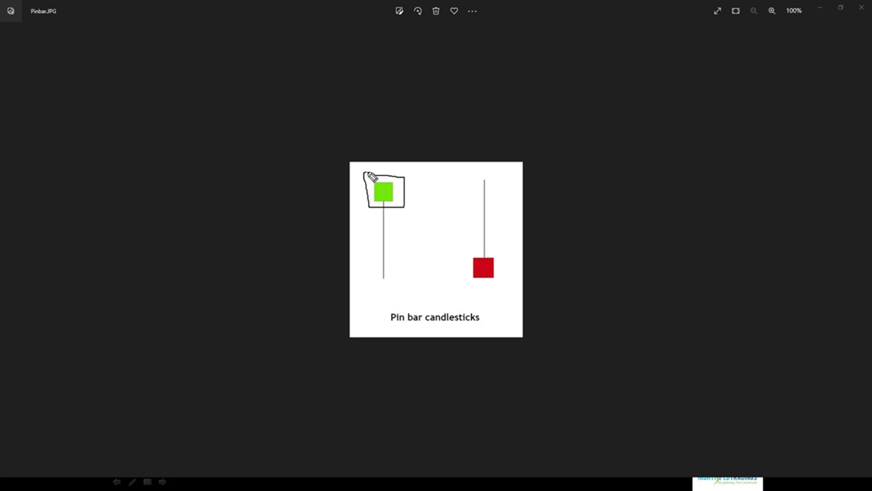
{"action": "mouse_move", "coordinate": [465, 251]}
{"action": "left_mouse_down"}
{"action": "mouse_move", "coordinate": [499, 251]}
{"action": "mouse_move", "coordinate": [501, 284]}
{"action": "mouse_move", "coordinate": [462, 282]}
{"action": "mouse_move", "coordinate": [469, 249]}
{"action": "left_mouse_up"}
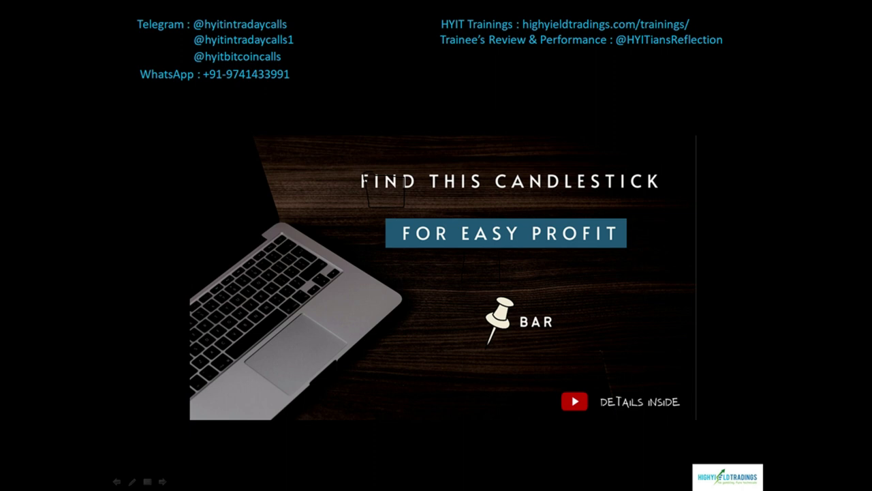
Switch to Chrome, maximize it, and open the M_MFIN1 Mahindra Financial futures chart tab
{"action": "key", "text": "alt+Tab"}
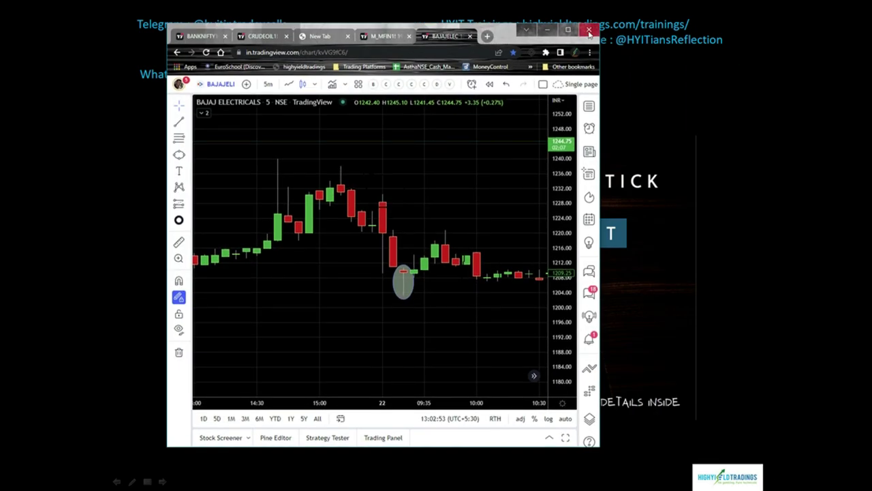
{"action": "left_click", "coordinate": [570, 31]}
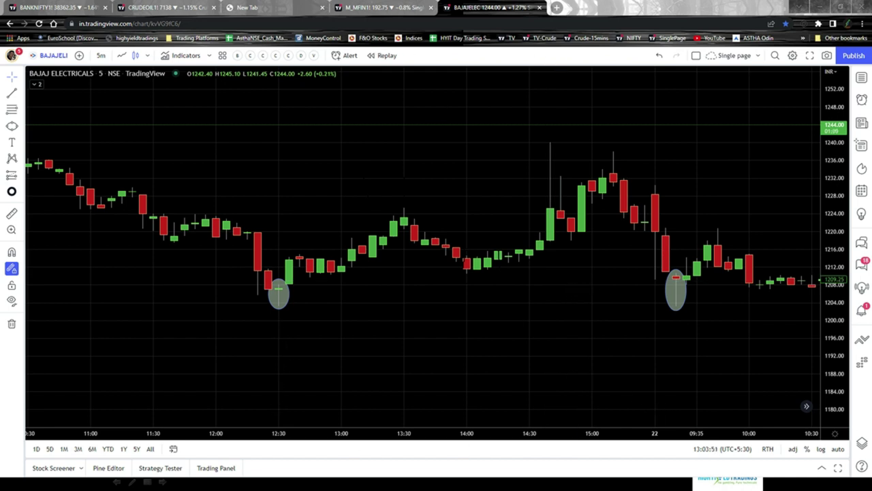
{"action": "left_click", "coordinate": [369, 8]}
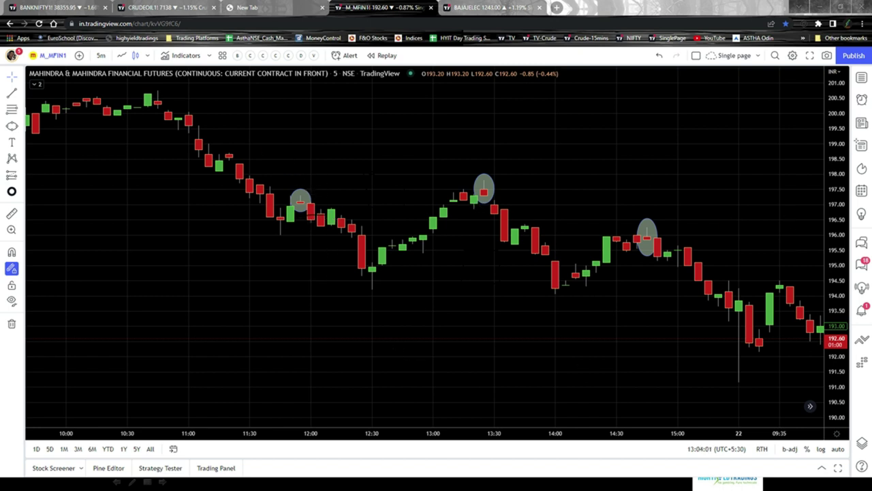
{"action": "left_click_drag", "start_coordinate": [289, 214], "coordinate": [328, 218]}
{"action": "left_click_drag", "start_coordinate": [474, 207], "coordinate": [504, 208]}
{"action": "left_click_drag", "start_coordinate": [639, 259], "coordinate": [659, 259]}
{"action": "mouse_move", "coordinate": [293, 203]}
{"action": "left_mouse_down"}
{"action": "mouse_move", "coordinate": [327, 203]}
{"action": "mouse_move", "coordinate": [310, 235]}
{"action": "mouse_move", "coordinate": [327, 253]}
{"action": "mouse_move", "coordinate": [315, 251]}
{"action": "left_mouse_up"}
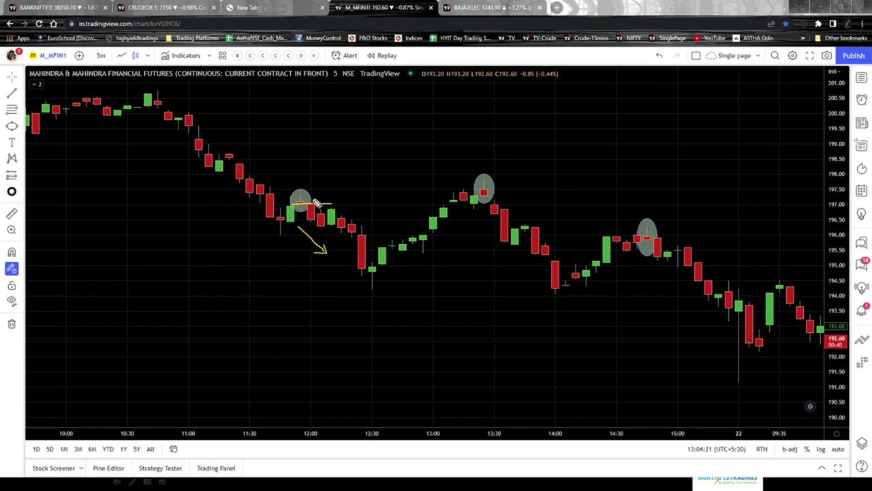
{"action": "left_click_drag", "start_coordinate": [478, 197], "coordinate": [513, 197]}
{"action": "mouse_move", "coordinate": [477, 236]}
{"action": "left_mouse_down"}
{"action": "mouse_move", "coordinate": [516, 274]}
{"action": "mouse_move", "coordinate": [502, 275]}
{"action": "left_mouse_up"}
{"action": "left_click_drag", "start_coordinate": [642, 240], "coordinate": [672, 240]}
{"action": "left_click_drag", "start_coordinate": [650, 269], "coordinate": [690, 302]}
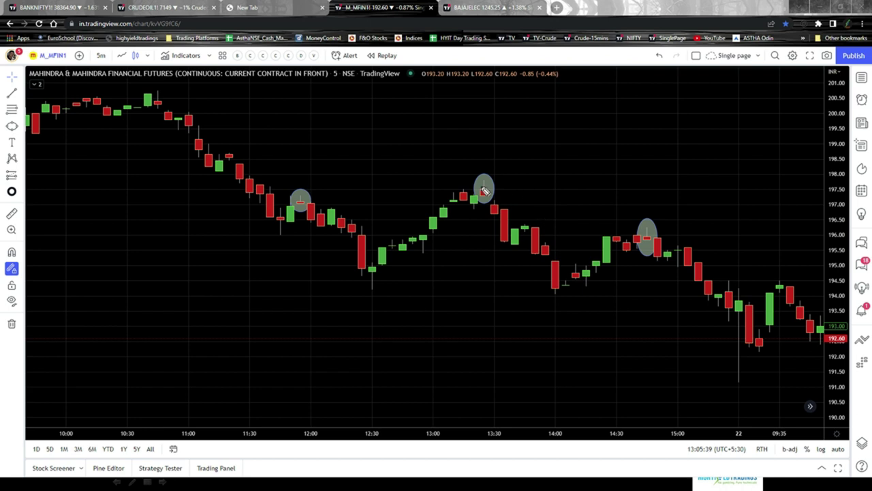
Draw and retrace yellow highlighter lines across the highs of all three circled candles
{"action": "left_click_drag", "start_coordinate": [282, 190], "coordinate": [334, 191]}
{"action": "left_click_drag", "start_coordinate": [468, 171], "coordinate": [514, 170]}
{"action": "left_click_drag", "start_coordinate": [623, 217], "coordinate": [677, 216]}
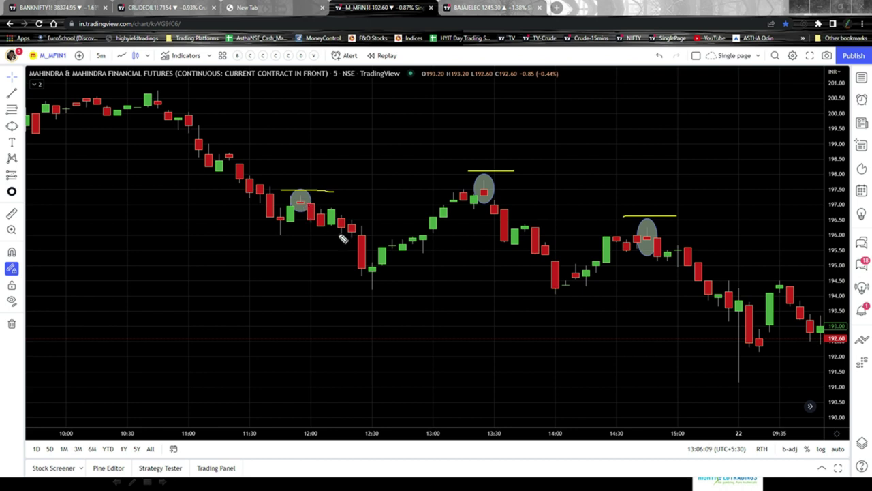
{"action": "left_click_drag", "start_coordinate": [304, 192], "coordinate": [335, 191]}
{"action": "left_click_drag", "start_coordinate": [467, 169], "coordinate": [517, 171]}
{"action": "left_click_drag", "start_coordinate": [620, 217], "coordinate": [680, 216]}
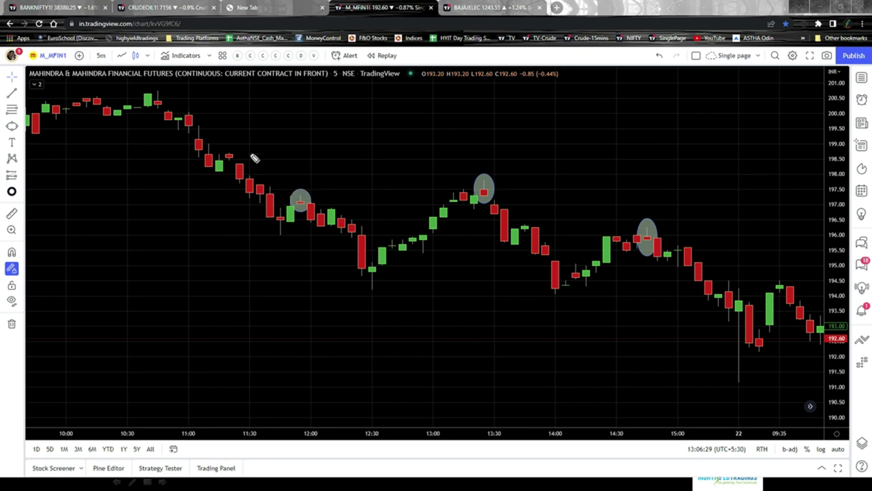
{"action": "mouse_move", "coordinate": [249, 153]}
{"action": "left_mouse_down"}
{"action": "mouse_move", "coordinate": [272, 179]}
{"action": "mouse_move", "coordinate": [334, 199]}
{"action": "left_mouse_up"}
{"action": "mouse_move", "coordinate": [432, 193]}
{"action": "left_mouse_down"}
{"action": "mouse_move", "coordinate": [500, 174]}
{"action": "mouse_move", "coordinate": [519, 199]}
{"action": "left_mouse_up"}
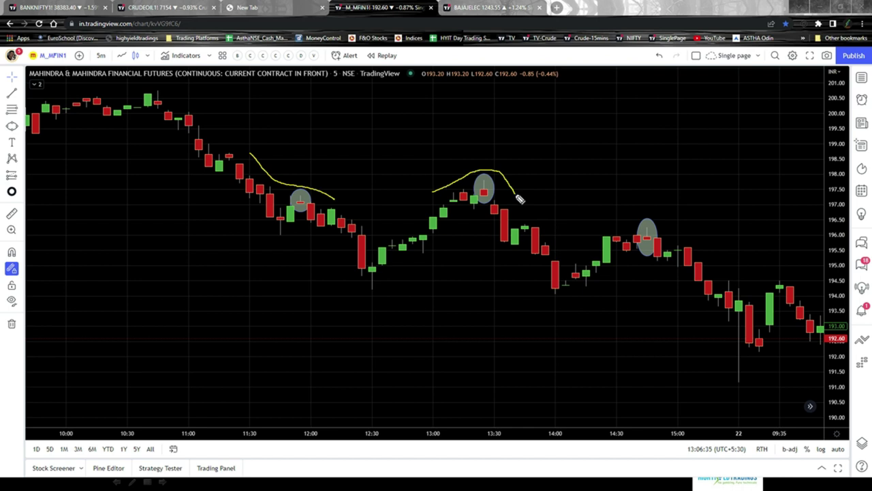
{"action": "mouse_move", "coordinate": [589, 228]}
{"action": "left_mouse_down"}
{"action": "mouse_move", "coordinate": [660, 224]}
{"action": "mouse_move", "coordinate": [683, 240]}
{"action": "left_mouse_up"}
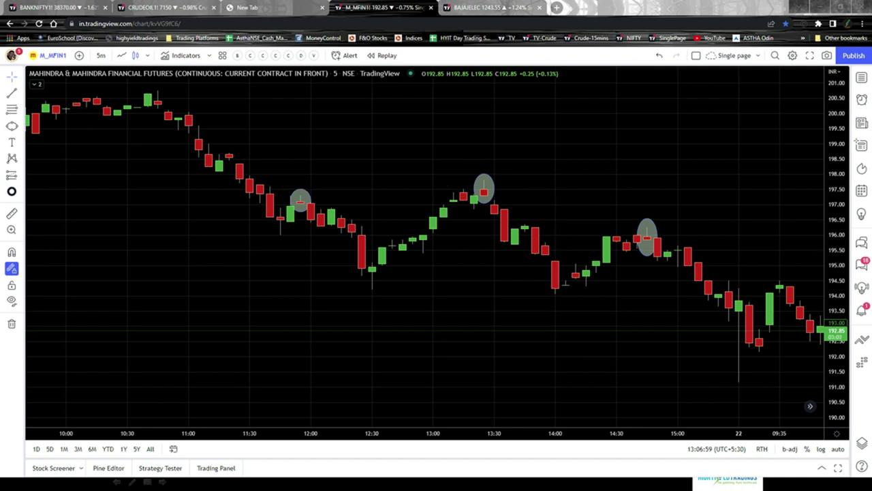
{"action": "left_click_drag", "start_coordinate": [277, 187], "coordinate": [331, 194]}
{"action": "left_click_drag", "start_coordinate": [459, 173], "coordinate": [526, 173]}
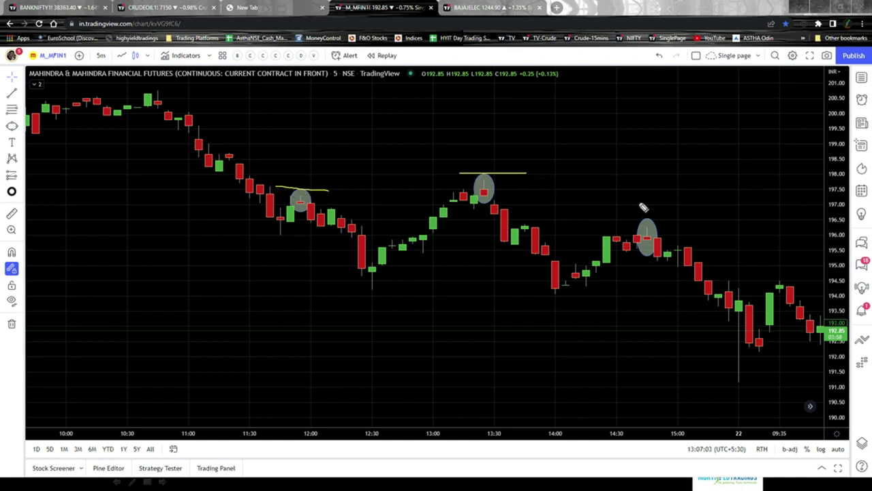
{"action": "left_click_drag", "start_coordinate": [627, 217], "coordinate": [682, 217]}
{"action": "mouse_move", "coordinate": [294, 204]}
{"action": "left_mouse_down"}
{"action": "mouse_move", "coordinate": [332, 206]}
{"action": "mouse_move", "coordinate": [299, 206]}
{"action": "left_mouse_up"}
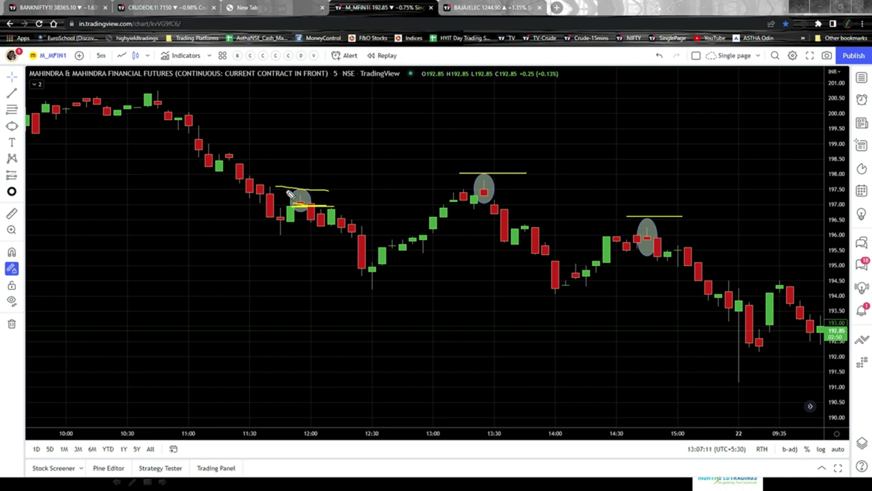
{"action": "left_click_drag", "start_coordinate": [300, 179], "coordinate": [308, 177]}
{"action": "left_click_drag", "start_coordinate": [474, 197], "coordinate": [516, 197]}
{"action": "left_click_drag", "start_coordinate": [487, 166], "coordinate": [496, 164]}
{"action": "mouse_move", "coordinate": [476, 227]}
{"action": "left_mouse_down"}
{"action": "mouse_move", "coordinate": [522, 264]}
{"action": "mouse_move", "coordinate": [523, 257]}
{"action": "mouse_move", "coordinate": [519, 268]}
{"action": "left_mouse_up"}
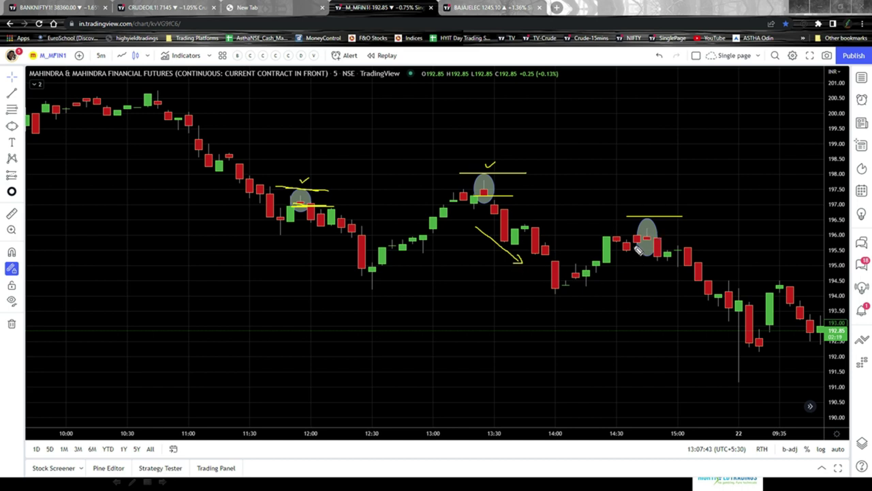
{"action": "left_click_drag", "start_coordinate": [640, 239], "coordinate": [681, 239]}
{"action": "left_click_drag", "start_coordinate": [643, 207], "coordinate": [652, 202]}
{"action": "mouse_move", "coordinate": [644, 261]}
{"action": "left_mouse_down"}
{"action": "mouse_move", "coordinate": [687, 290]}
{"action": "mouse_move", "coordinate": [677, 288]}
{"action": "left_mouse_up"}
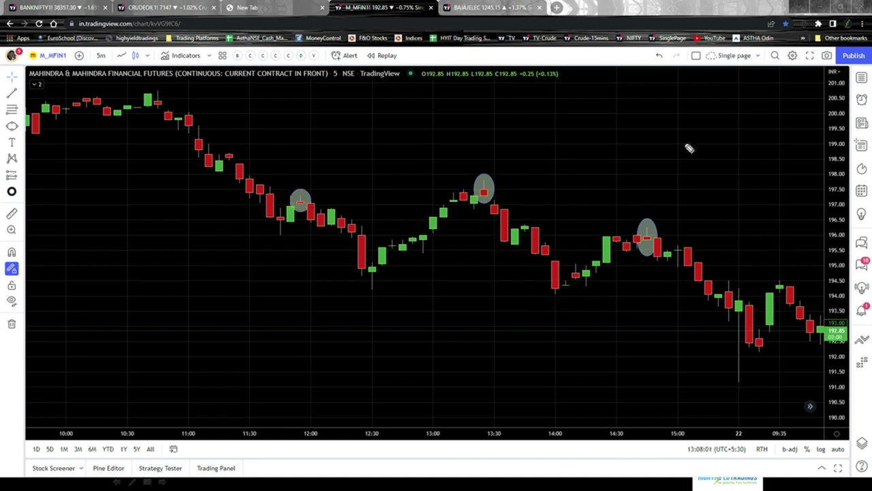
Switch to the BAJAJELEC chart tab and scribble brief marks under both circled pin bars
{"action": "left_click", "coordinate": [485, 7]}
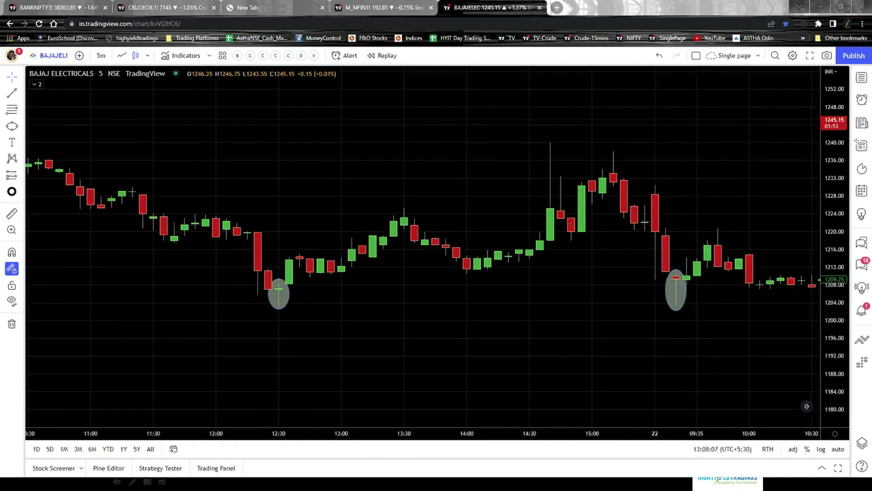
{"action": "left_click_drag", "start_coordinate": [266, 313], "coordinate": [293, 315]}
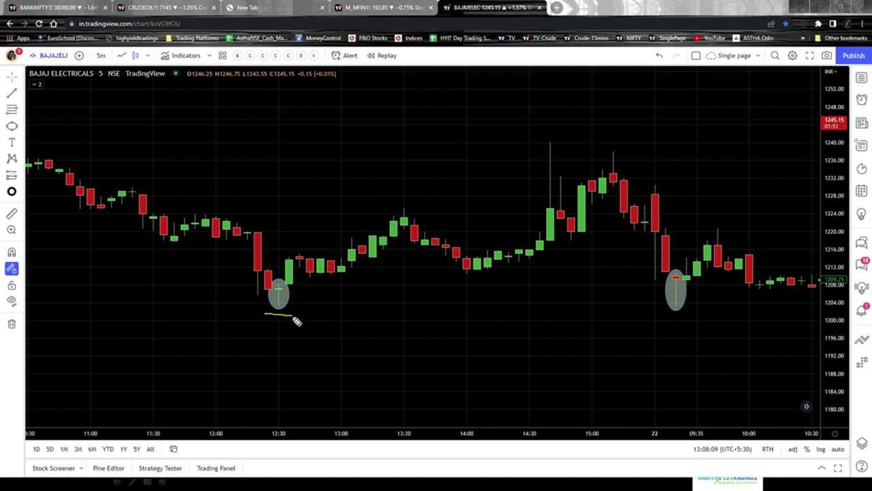
{"action": "left_click", "coordinate": [667, 317]}
{"action": "left_click_drag", "start_coordinate": [271, 322], "coordinate": [300, 324]}
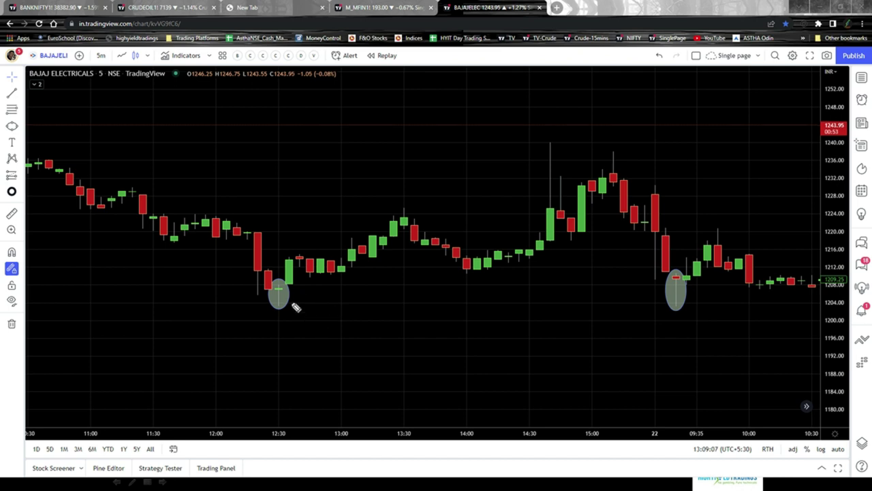
Mark the left pin bar's low and body with lines, tick it, draw a rising arrow, then clear everything
{"action": "mouse_move", "coordinate": [113, 232]}
{"action": "left_mouse_down"}
{"action": "mouse_move", "coordinate": [158, 255]}
{"action": "mouse_move", "coordinate": [156, 264]}
{"action": "left_mouse_up"}
{"action": "mouse_move", "coordinate": [267, 310]}
{"action": "left_mouse_down"}
{"action": "mouse_move", "coordinate": [298, 315]}
{"action": "mouse_move", "coordinate": [271, 315]}
{"action": "mouse_move", "coordinate": [298, 315]}
{"action": "mouse_move", "coordinate": [273, 315]}
{"action": "mouse_move", "coordinate": [385, 272]}
{"action": "mouse_move", "coordinate": [380, 279]}
{"action": "left_mouse_up"}
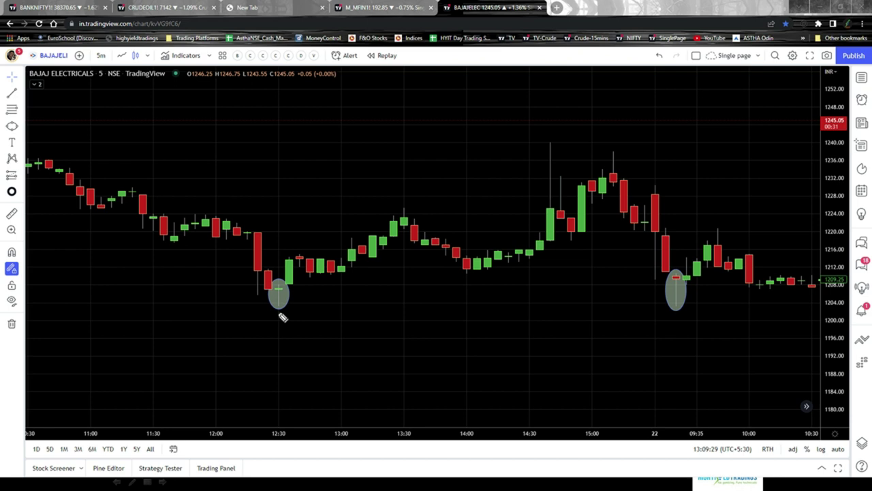
{"action": "left_click_drag", "start_coordinate": [239, 312], "coordinate": [326, 314]}
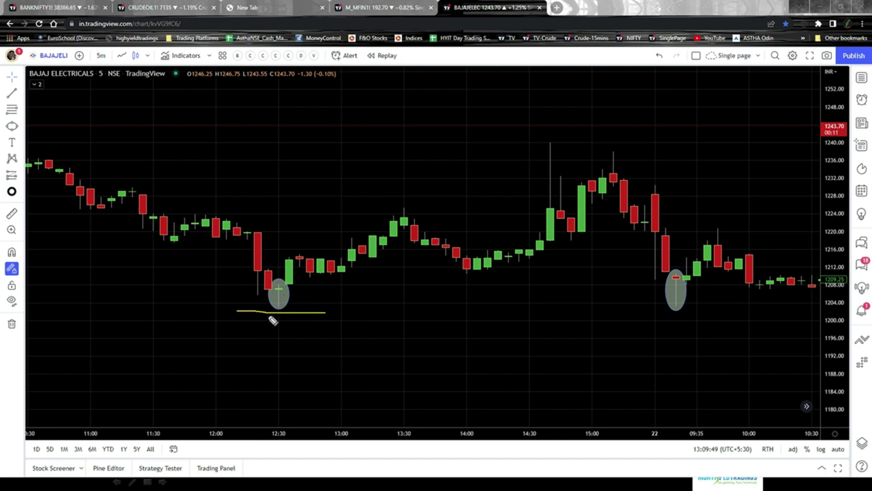
{"action": "left_click_drag", "start_coordinate": [273, 284], "coordinate": [307, 284]}
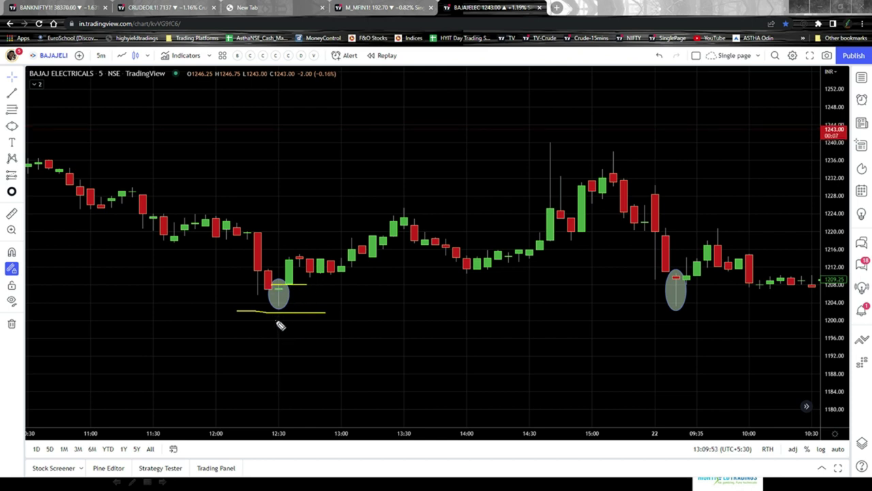
{"action": "left_click_drag", "start_coordinate": [275, 321], "coordinate": [283, 318]}
{"action": "mouse_move", "coordinate": [290, 252]}
{"action": "left_mouse_down"}
{"action": "mouse_move", "coordinate": [353, 226]}
{"action": "mouse_move", "coordinate": [344, 224]}
{"action": "mouse_move", "coordinate": [354, 232]}
{"action": "left_mouse_up"}
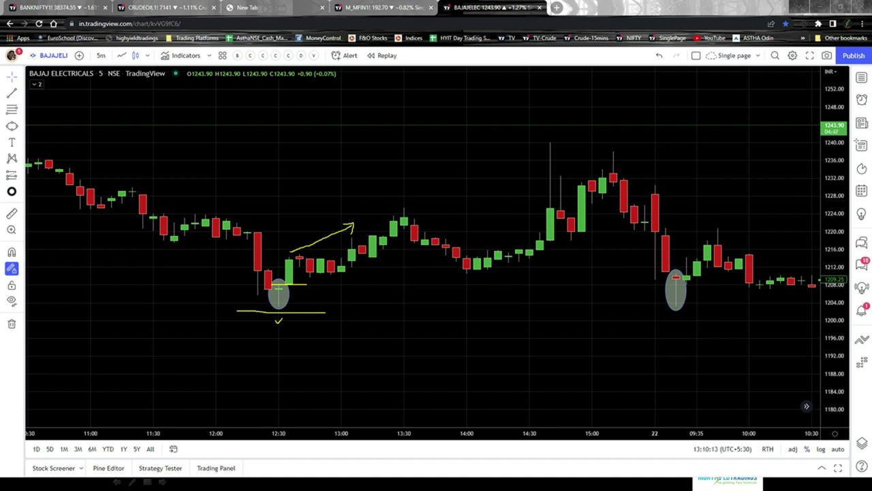
{"action": "key", "text": "e"}
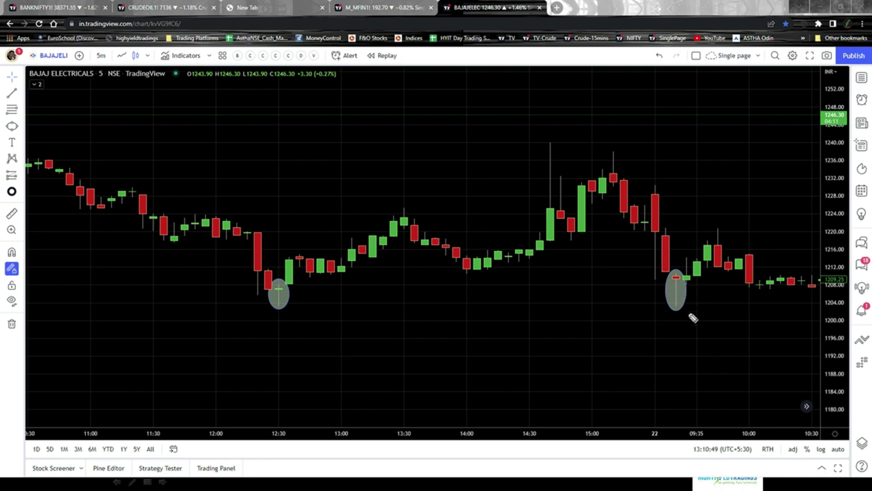
Mark an X under the right circled pin bar, then minimize the browser
{"action": "mouse_move", "coordinate": [682, 315]}
{"action": "left_mouse_down"}
{"action": "mouse_move", "coordinate": [669, 327]}
{"action": "mouse_move", "coordinate": [676, 319]}
{"action": "mouse_move", "coordinate": [682, 327]}
{"action": "left_mouse_up"}
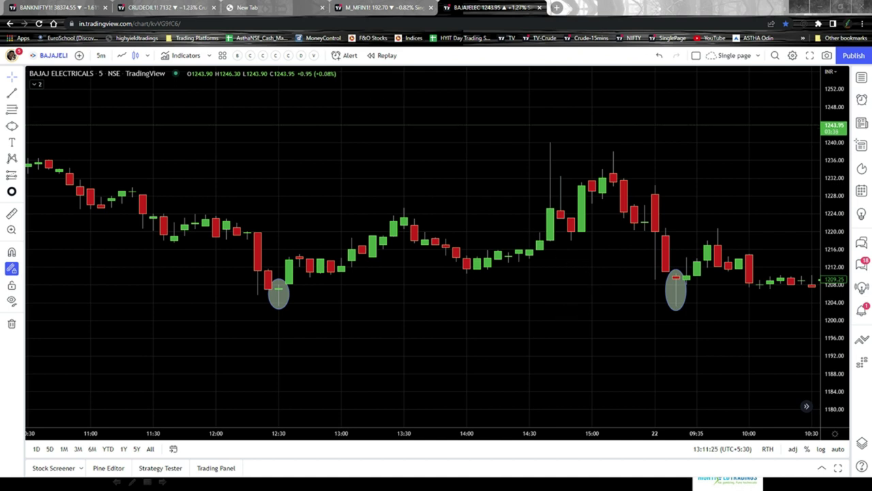
{"action": "left_click", "coordinate": [817, 8]}
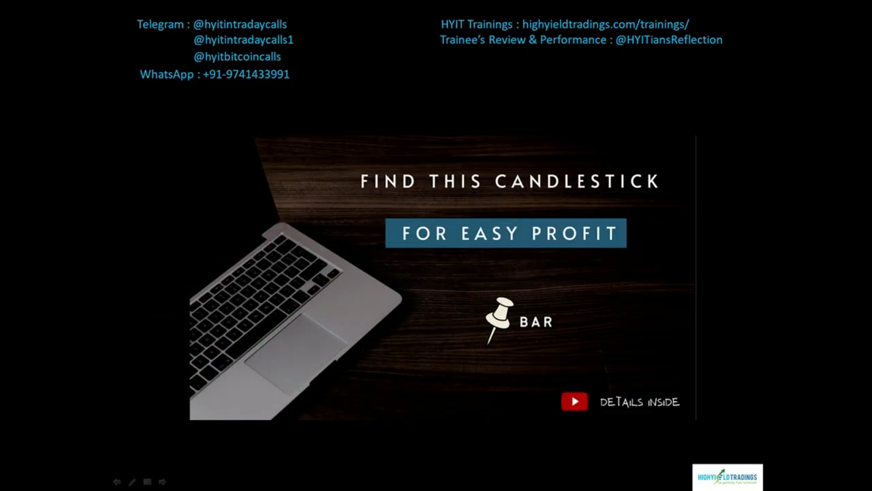